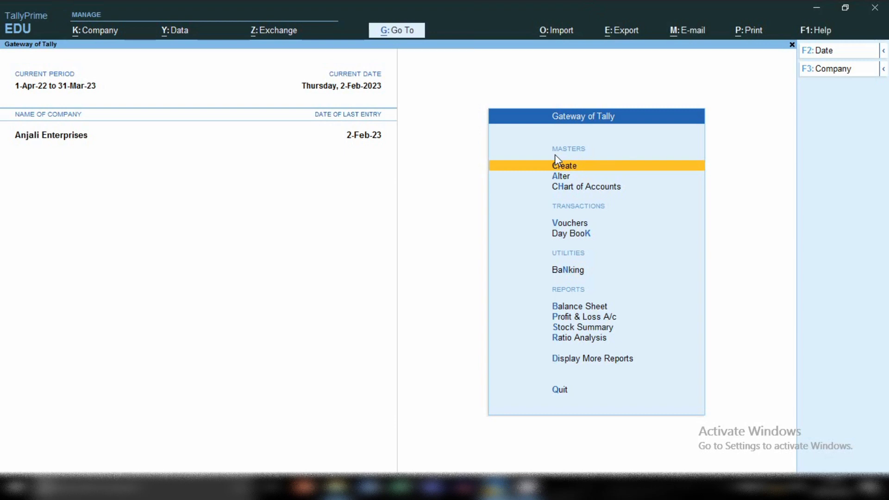
# Step: Open the ledger voucher report for Suman Education Hub from the account books
pyautogui.press('d')
pyautogui.press('a')
pyautogui.press('l')
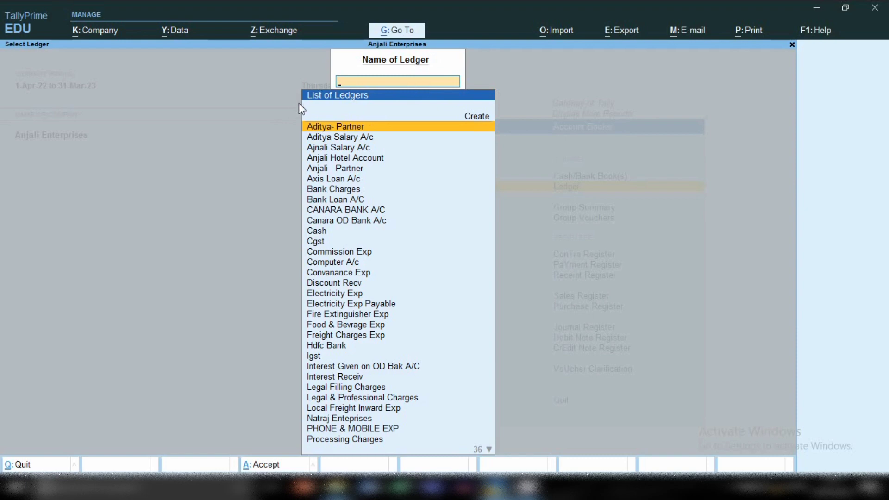
pyautogui.write('Sum')
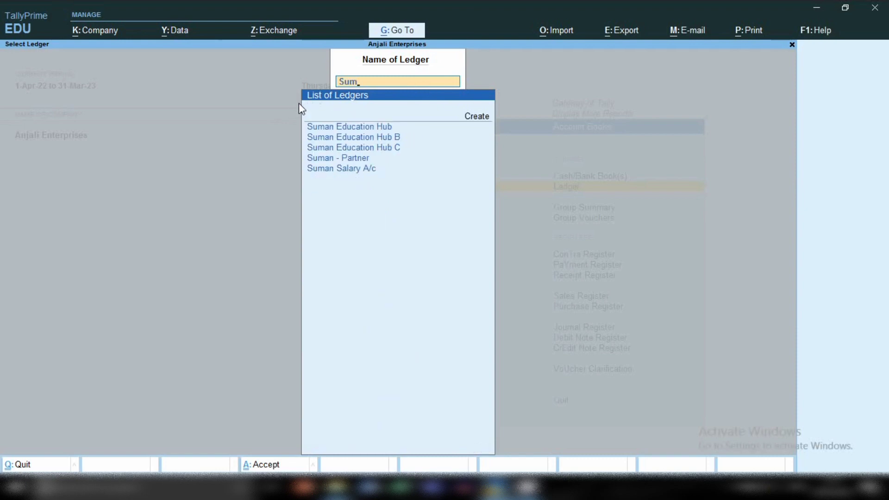
pyautogui.press('Return')
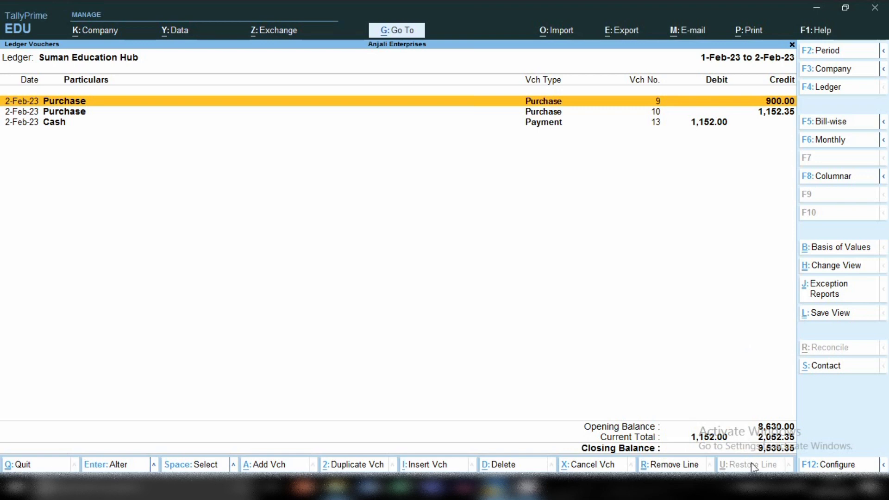
# Step: Add a payment voucher from the ledger report, debiting Suman Education Hub with 9,530
pyautogui.press('Down')
pyautogui.press('Down')
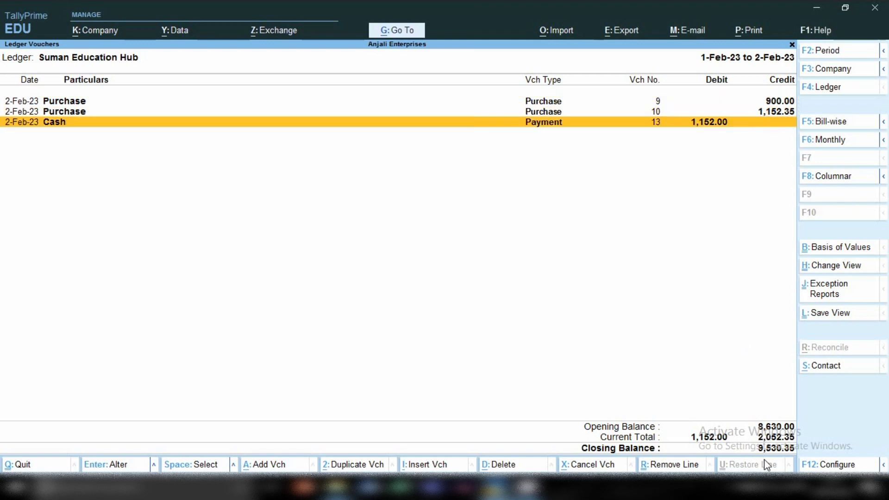
pyautogui.press('alt')
pyautogui.hotkey('alt', 'a')
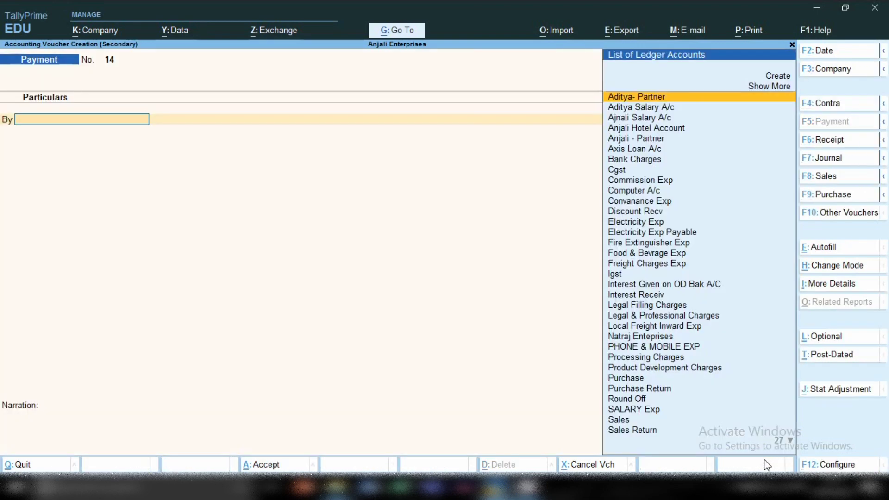
pyautogui.write('Su')
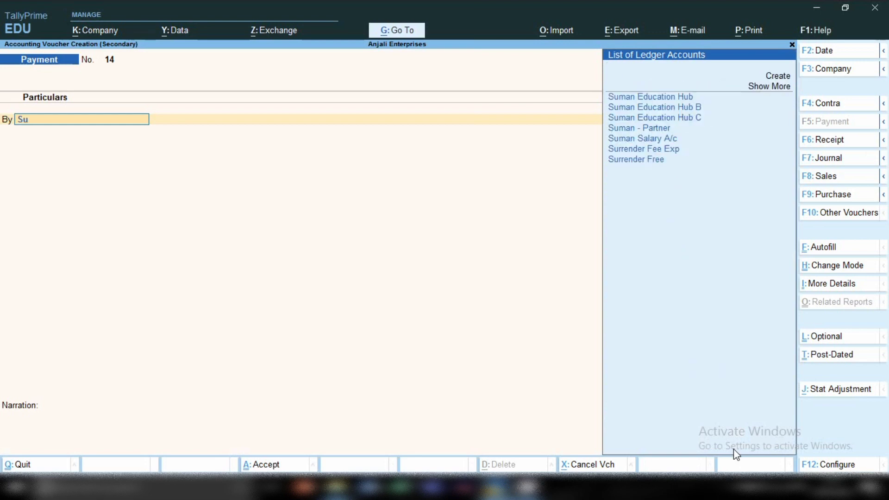
pyautogui.press('Return')
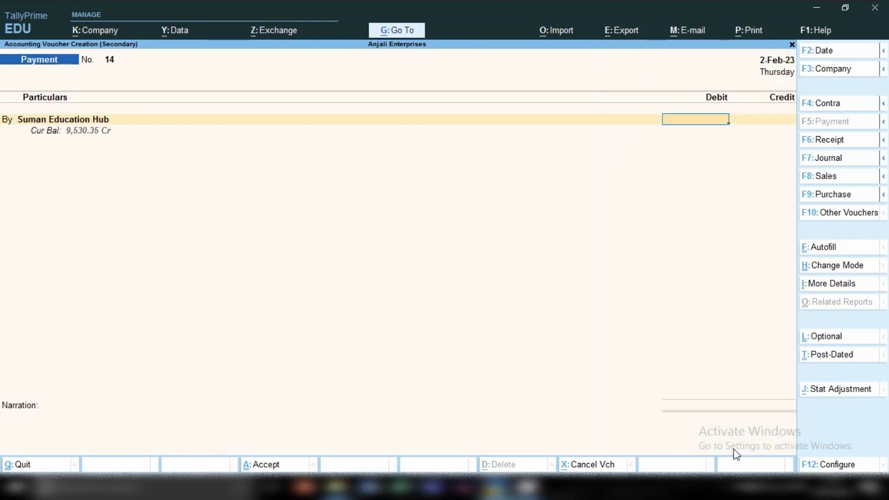
pyautogui.write('9530')
pyautogui.press('Return')
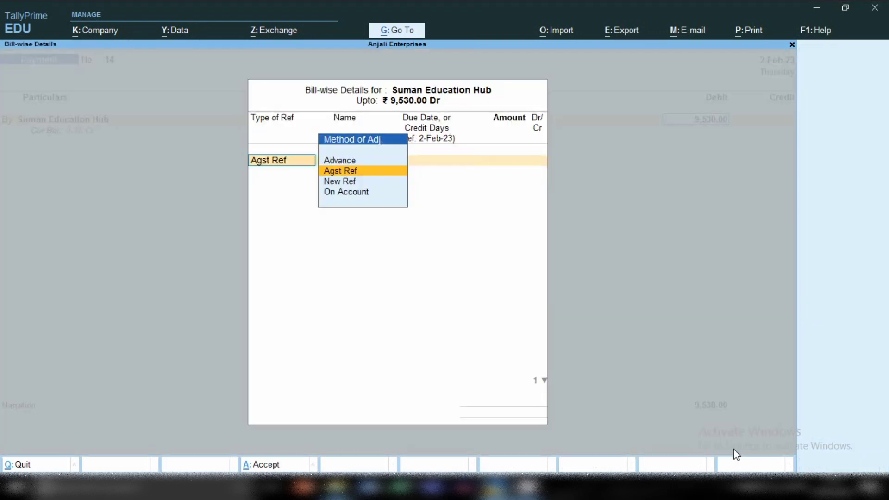
# Step: Allocate part of the payment as Agst Ref to pending bill 123 with its full balance
pyautogui.press('Return')
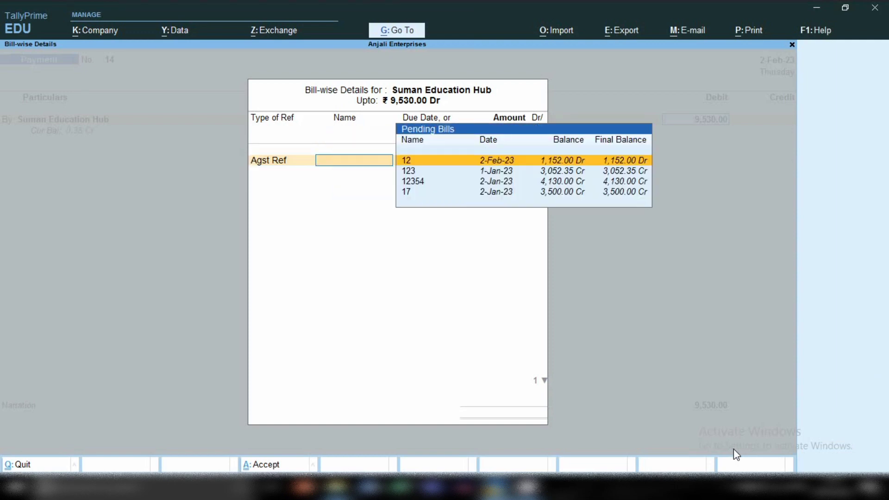
pyautogui.press('Down')
pyautogui.press('Down')
pyautogui.press('Down')
pyautogui.press('Up')
pyautogui.press('Up')
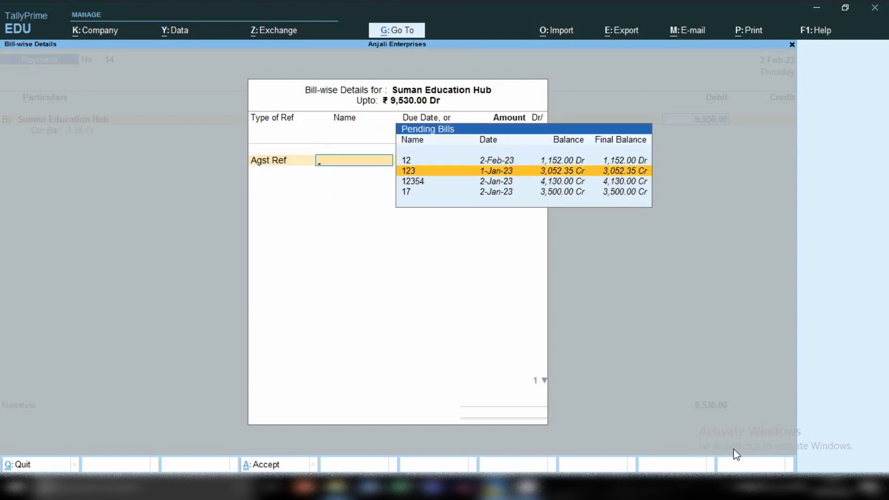
pyautogui.press('Return')
pyautogui.press('Return')
pyautogui.press('Return')
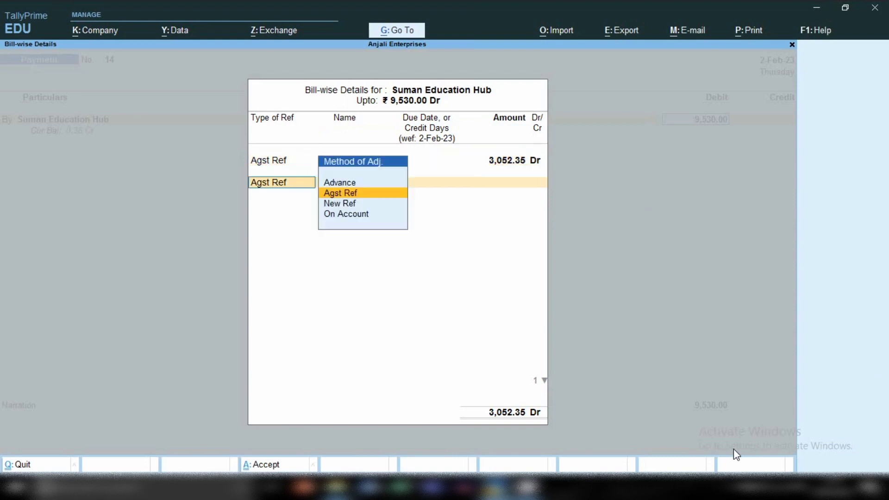
# Step: Set the amount allocated to bill 123 to 3,052.00 Dr
pyautogui.press('BackSpace')
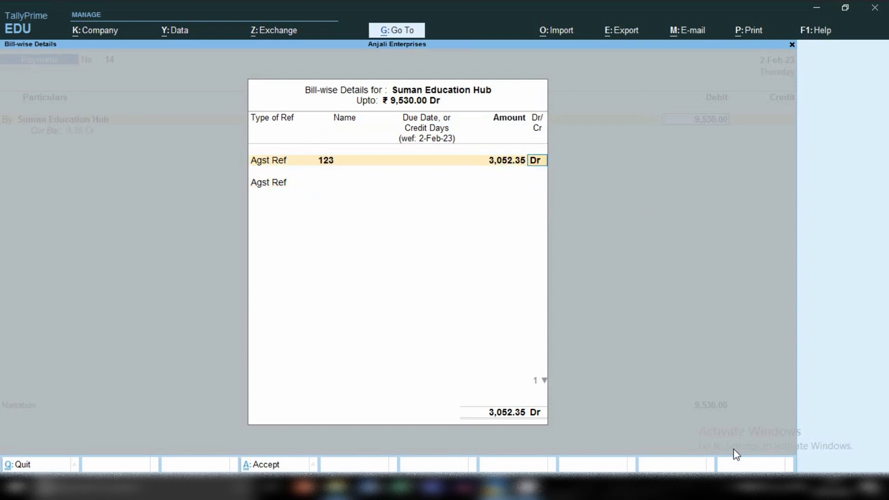
pyautogui.press('BackSpace')
pyautogui.press('BackSpace')
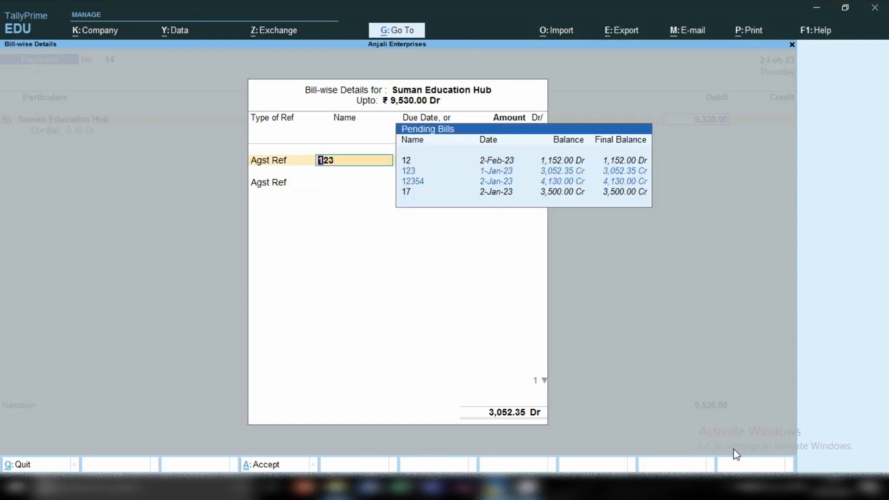
pyautogui.press('Return')
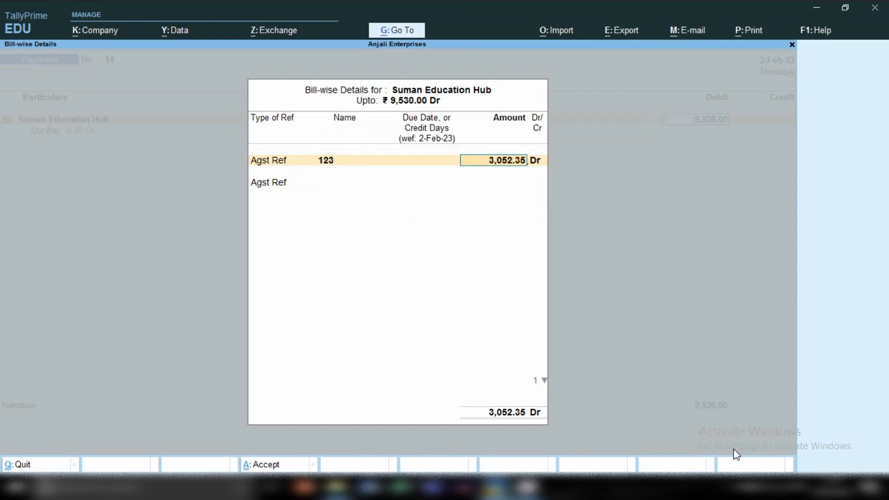
pyautogui.press('BackSpace')
pyautogui.press('BackSpace')
pyautogui.press('Return')
pyautogui.press('Return')
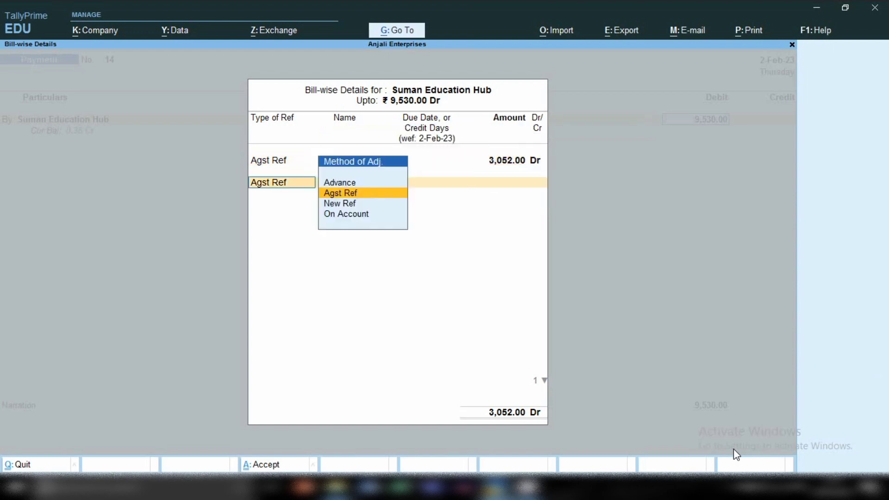
# Step: Allocate the rest as Agst Ref to bills 12 (1,152.00 Cr), 12354 (4,130.00 Dr) and 17 (3,500.00 Dr)
pyautogui.press('Return')
pyautogui.press('Return')
pyautogui.press('Return')
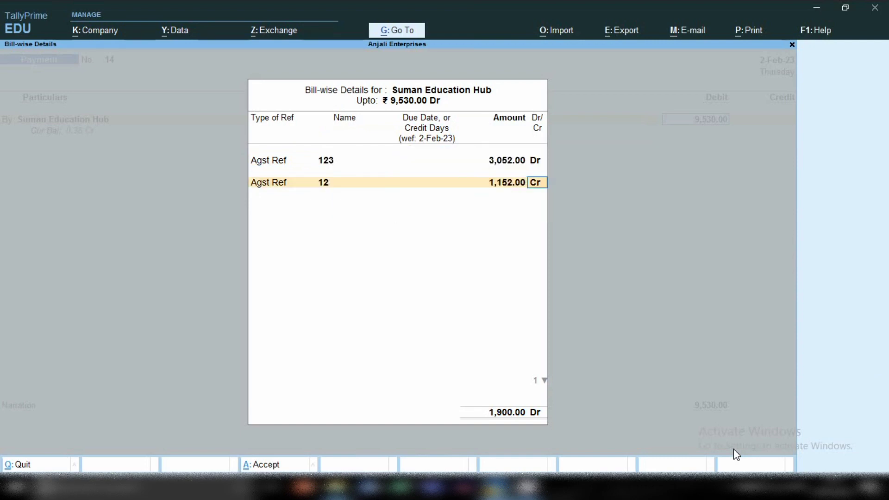
pyautogui.press('Return')
pyautogui.press('Return')
pyautogui.press('Return')
pyautogui.press('Return')
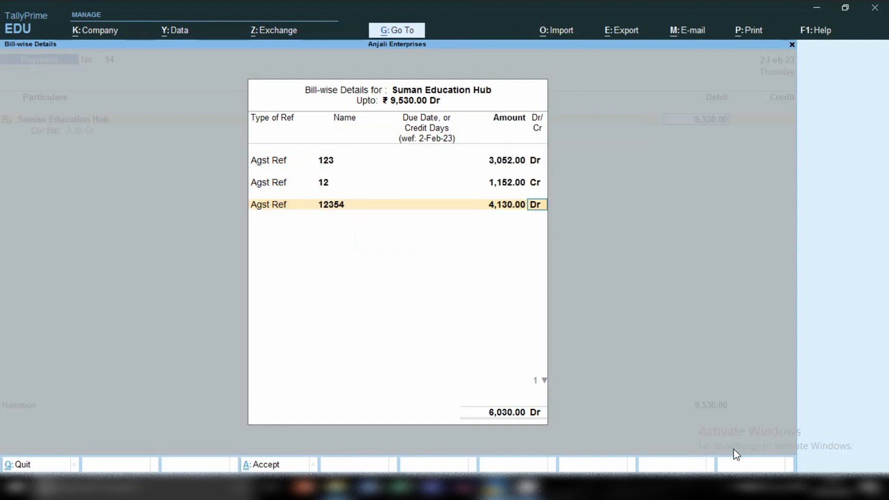
pyautogui.press('Return')
pyautogui.press('Return')
pyautogui.press('Return')
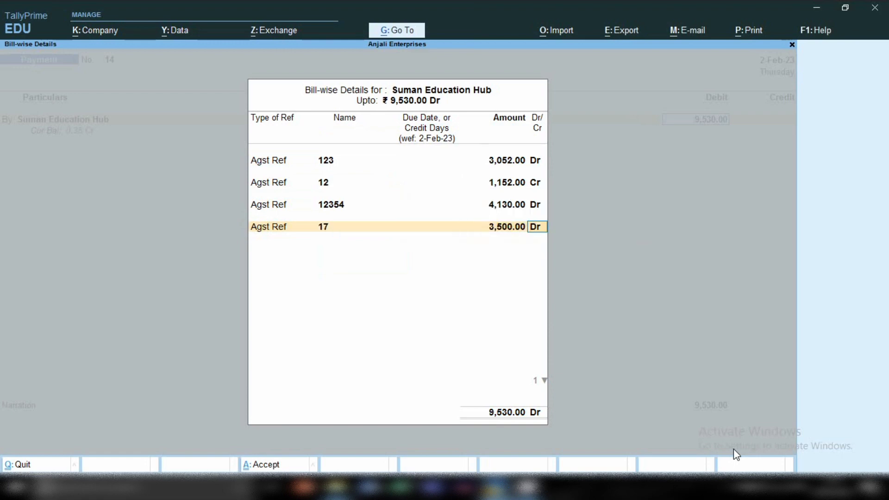
pyautogui.press('Return')
pyautogui.press('Return')
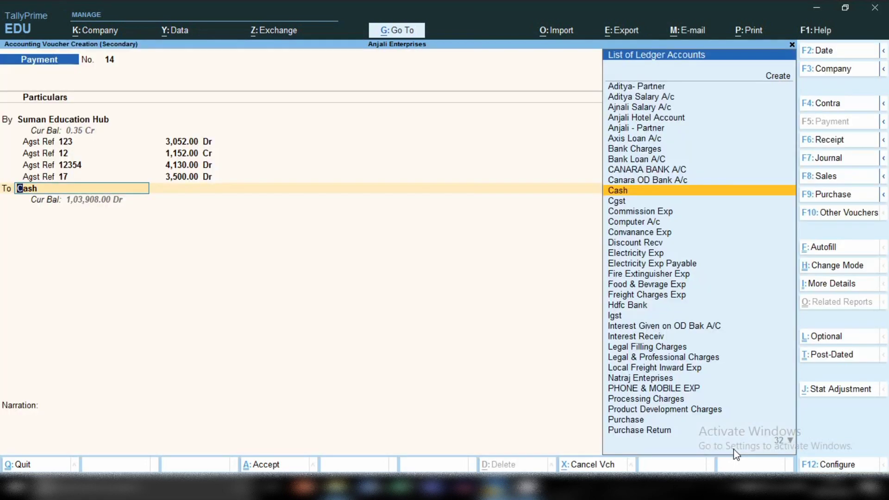
# Step: Credit Cash with 9,530.00, leave the narration blank and save the payment voucher
pyautogui.press('Return')
pyautogui.press('Return')
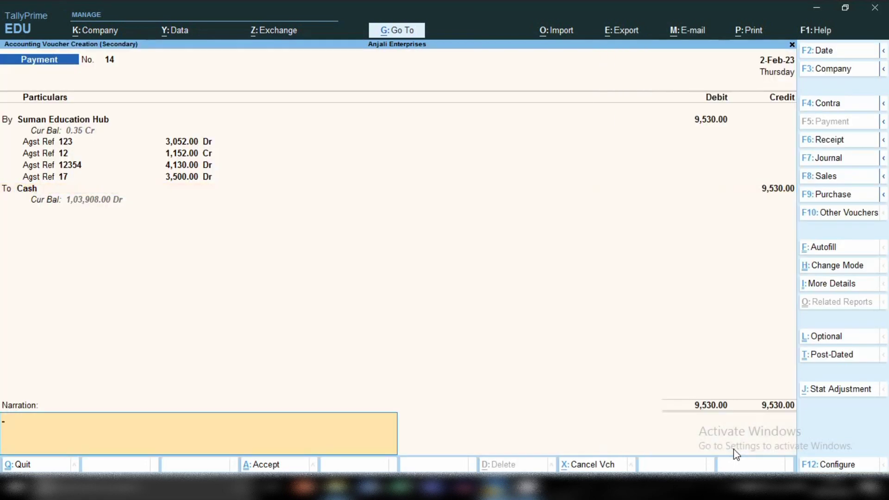
pyautogui.press('Return')
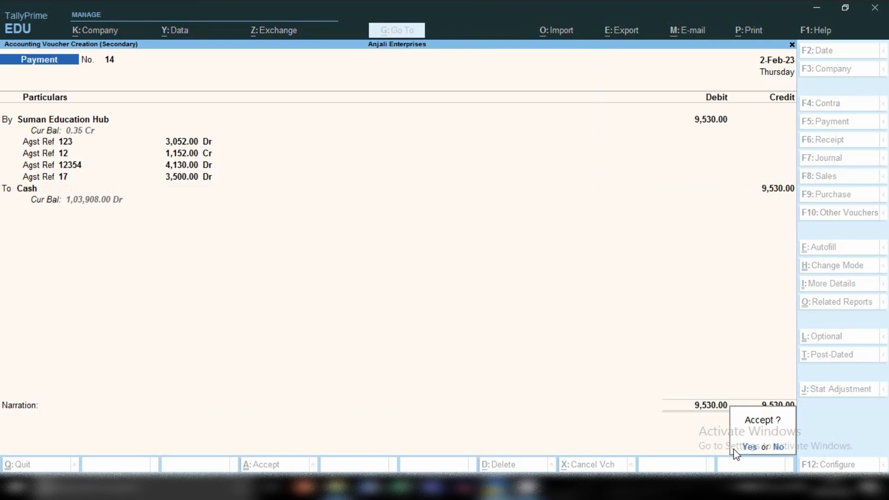
pyautogui.press('Return')
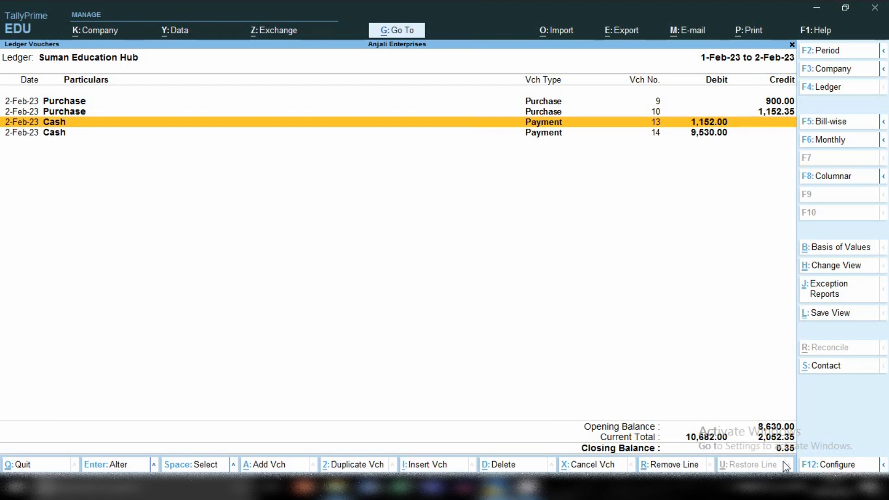
# Step: Add a voucher after the last payment, change its type to Journal and choose Short & Excess as the debit ledger
pyautogui.press('Down')
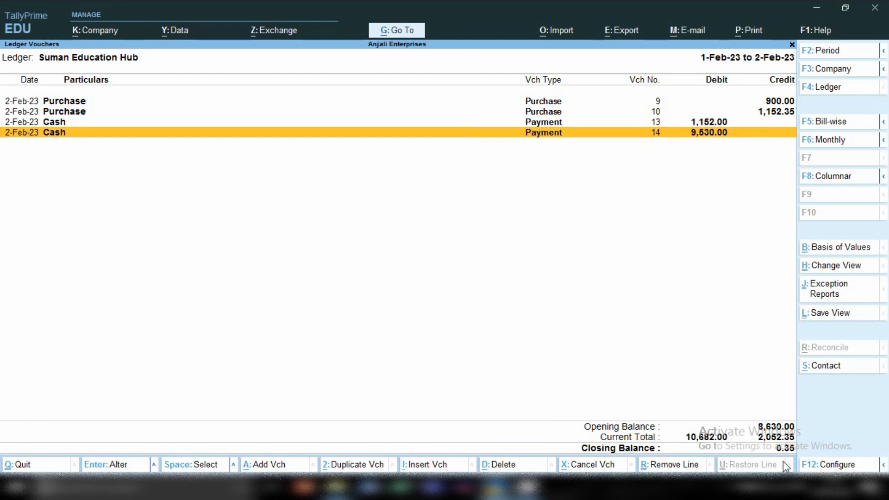
pyautogui.hotkey('alt', 'a')
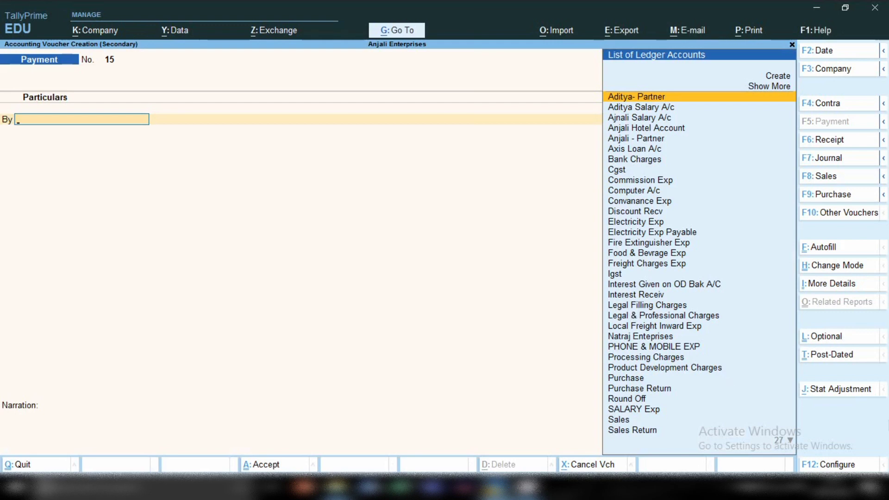
pyautogui.click(836, 162)
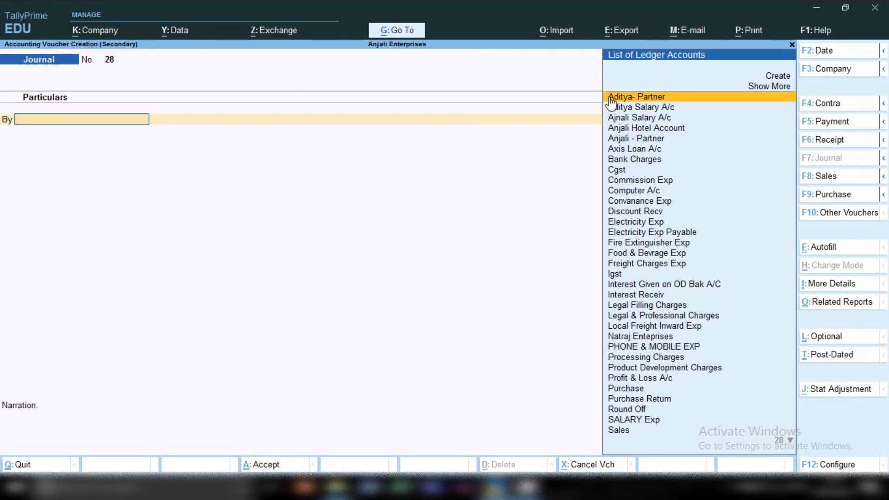
pyautogui.write('Sho')
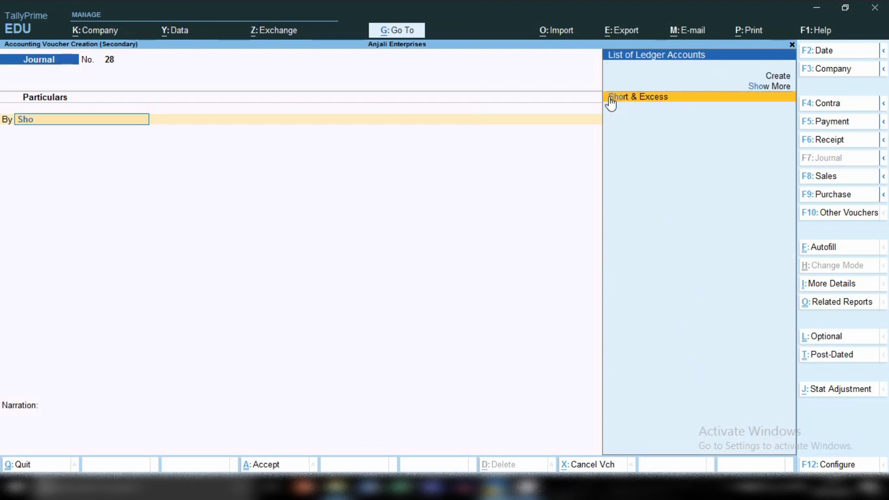
pyautogui.click(610, 99)
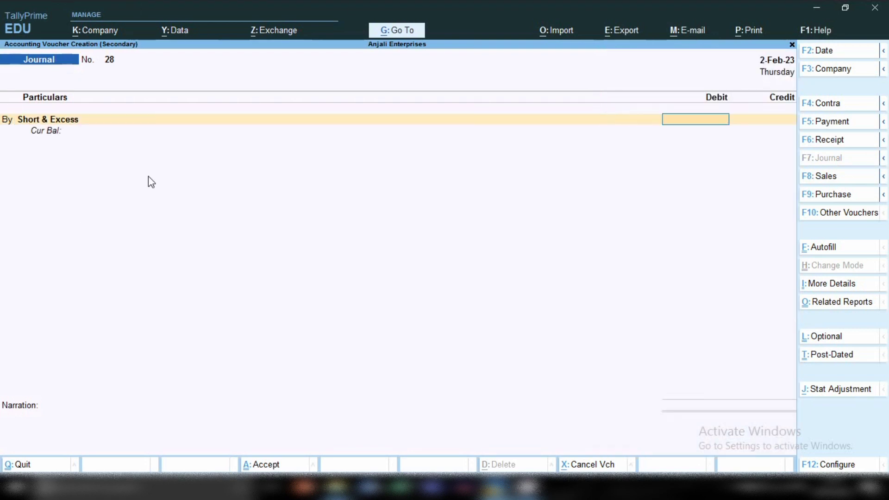
# Step: Alter the Short & Excess ledger, keeping it under Indirect Expenses with ledger type Not Applicable, and save it
pyautogui.click(40, 122)
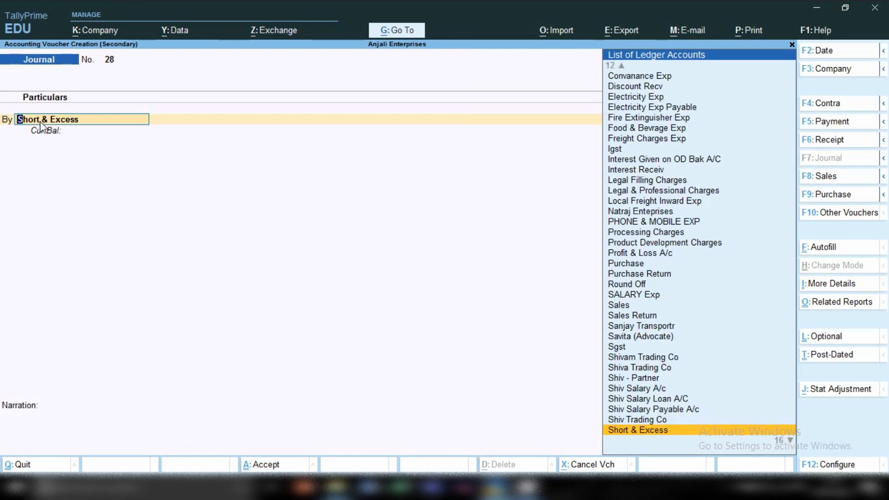
pyautogui.hotkey('ctrl', 'Return')
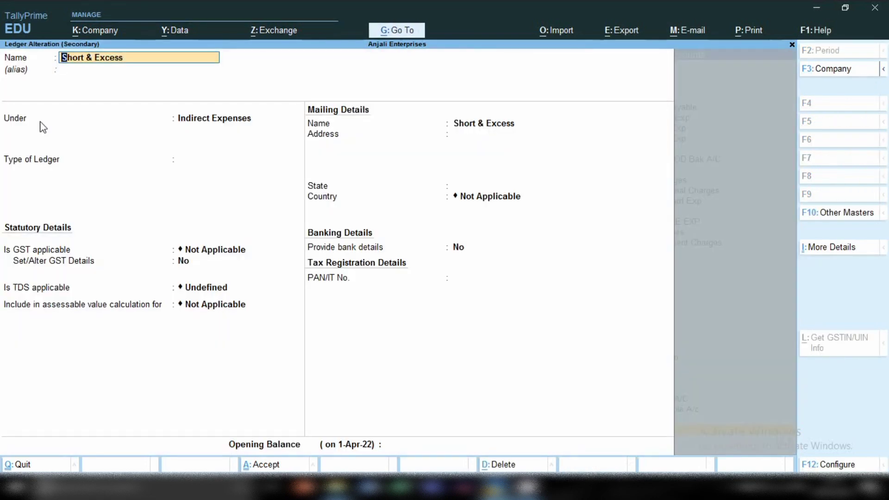
pyautogui.press('Return')
pyautogui.press('Return')
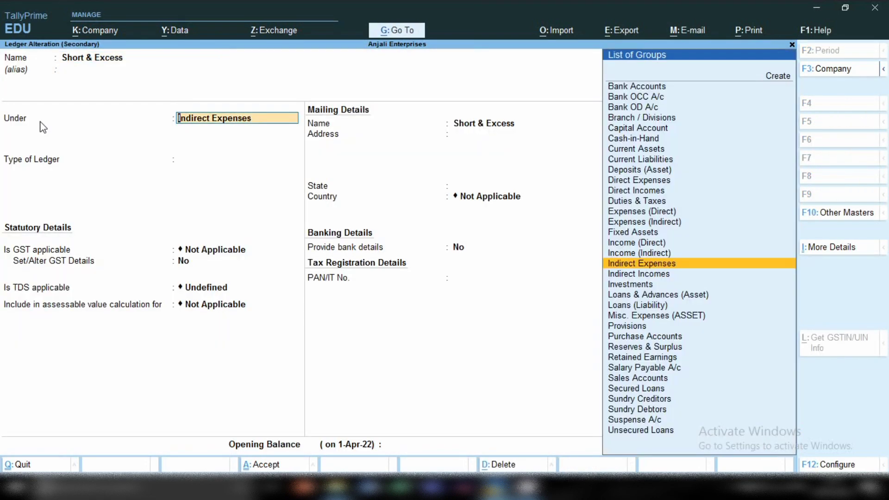
pyautogui.press('Return')
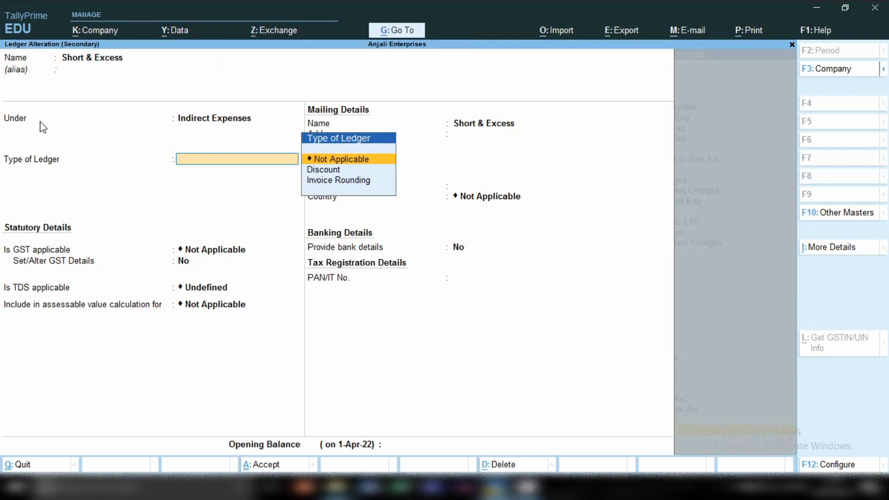
pyautogui.press('Return')
pyautogui.press('Return')
pyautogui.press('Return')
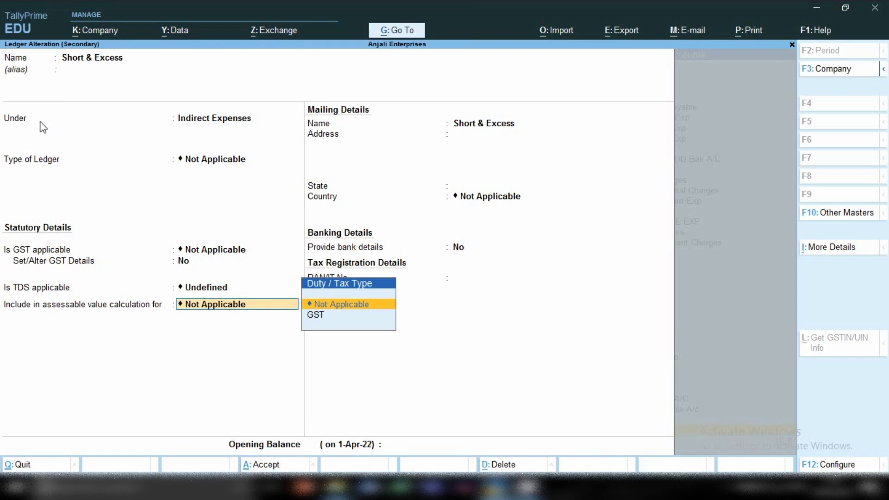
pyautogui.press('Return')
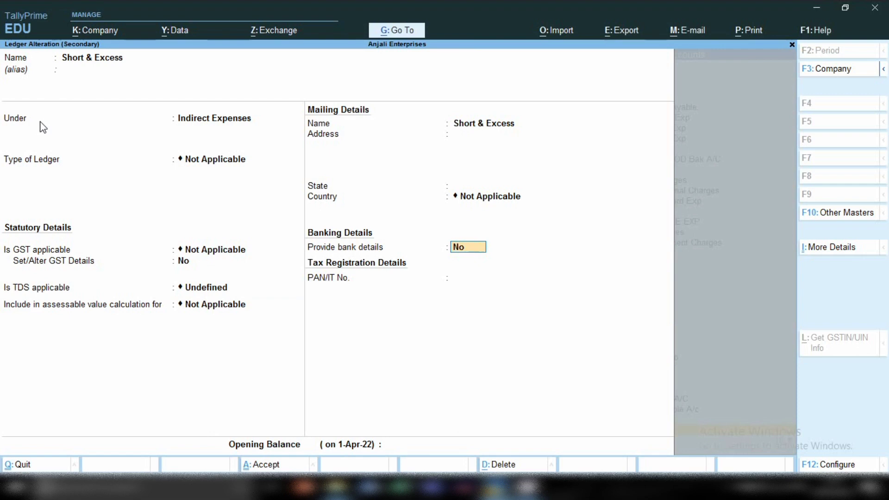
pyautogui.press('Return')
pyautogui.press('Return')
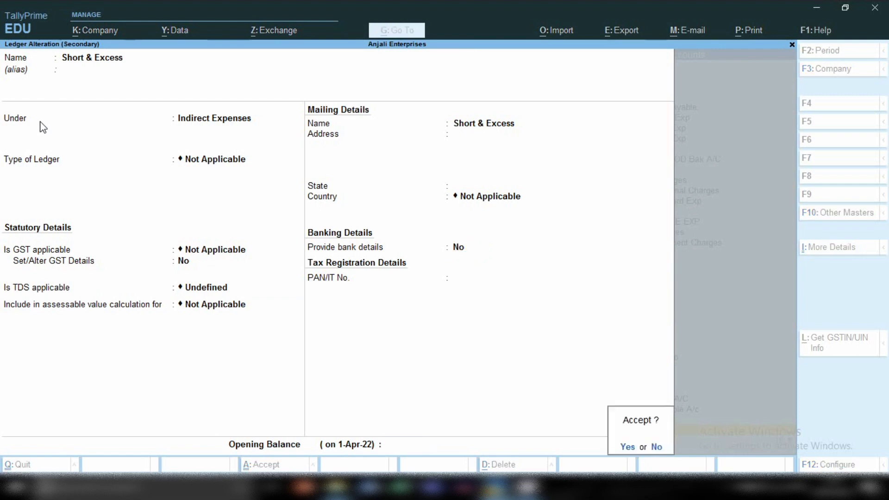
pyautogui.press('Return')
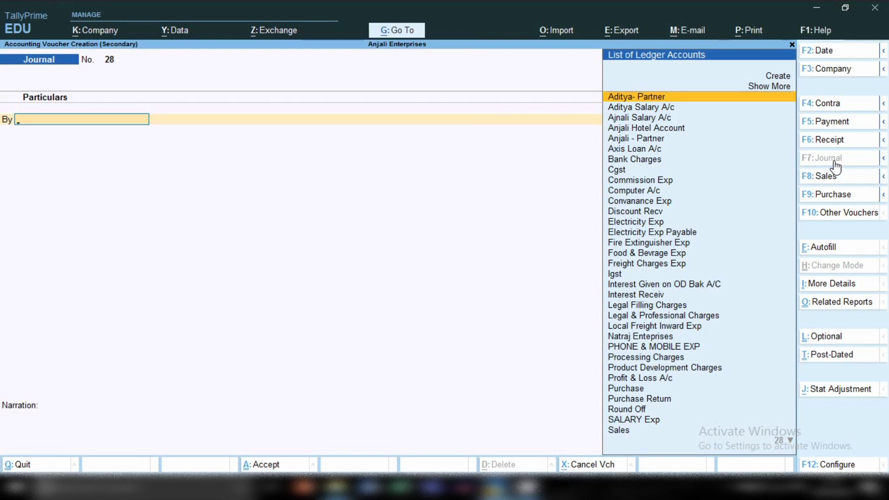
# Step: Debit Suman Education Hub with 0.35 in the journal and allocate it as Agst Ref to pending bill 123
pyautogui.write('Su')
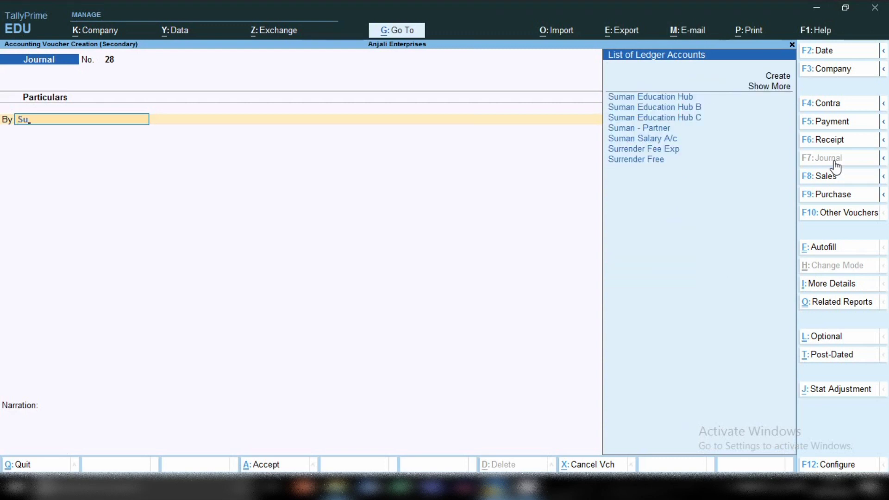
pyautogui.press('Return')
pyautogui.write('.35')
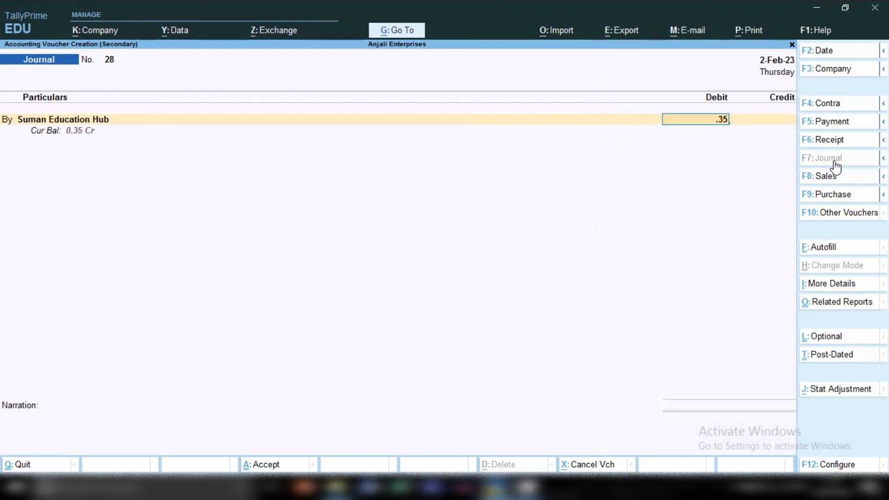
pyautogui.press('Return')
pyautogui.press('Return')
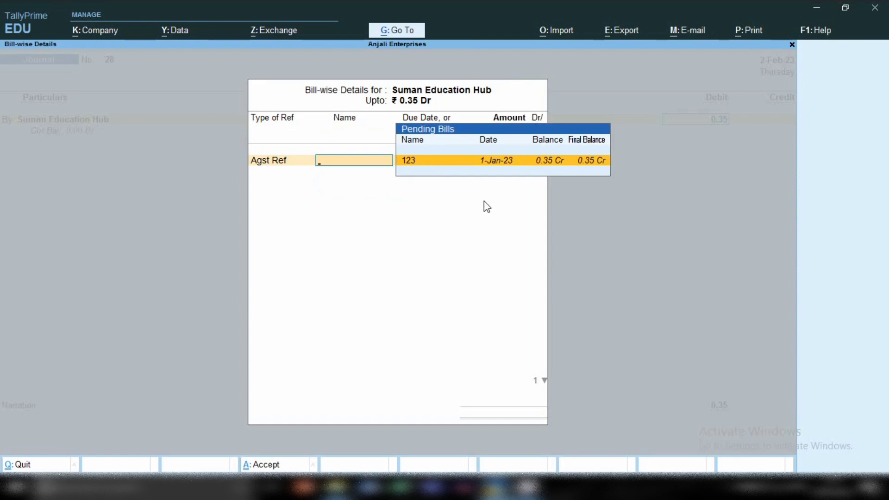
pyautogui.press('Return')
pyautogui.press('Return')
pyautogui.press('Return')
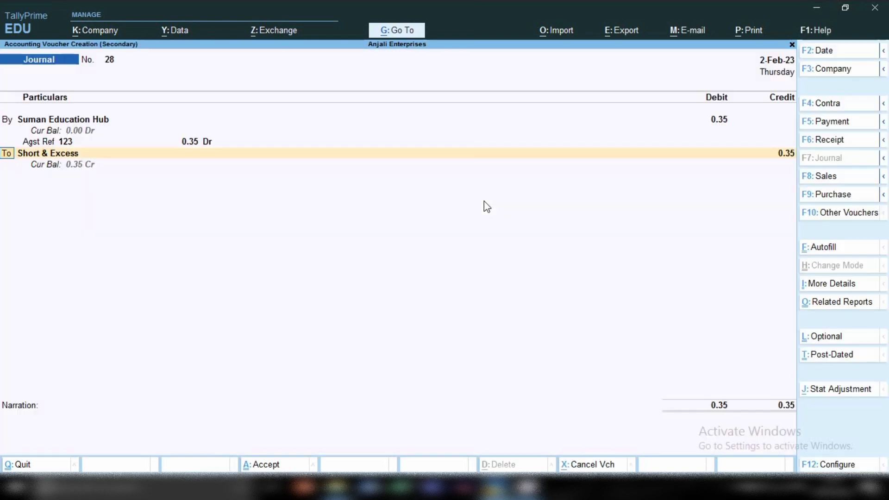
# Step: Credit Short & Excess with 0.35, save the journal with a blank narration and select its line in the ledger vouchers
pyautogui.press('Return')
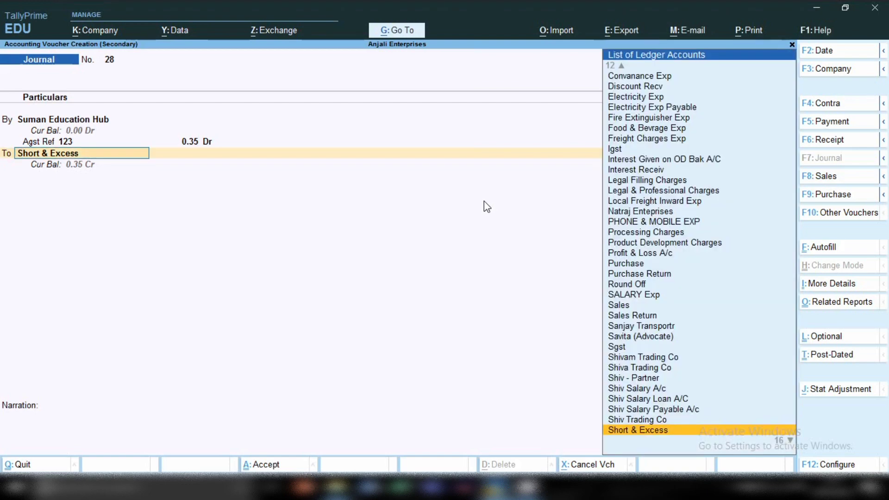
pyautogui.press('Return')
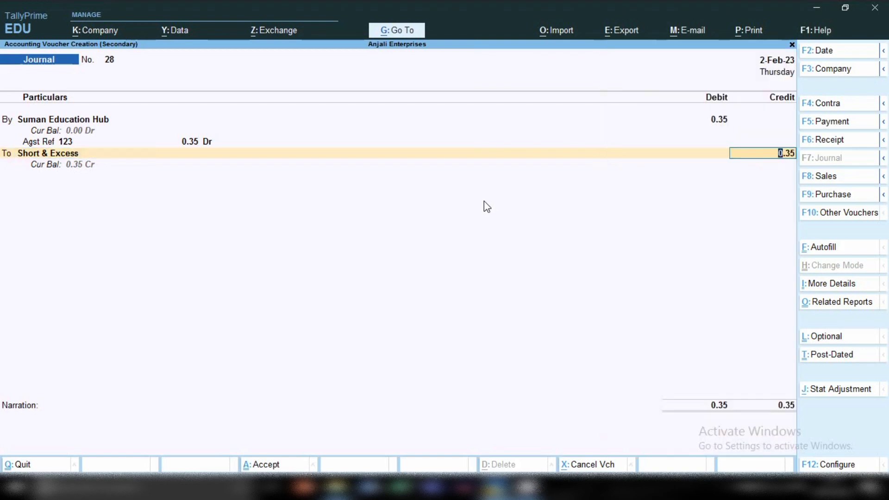
pyautogui.press('Return')
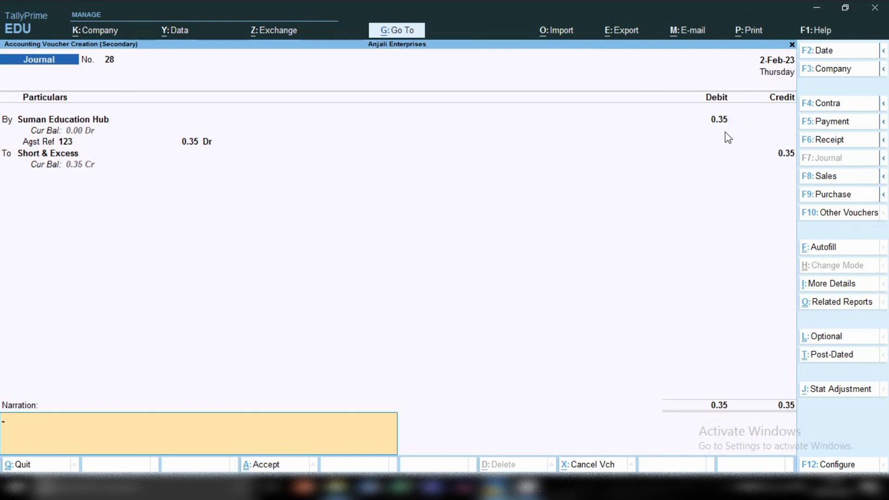
pyautogui.press('ctrl')
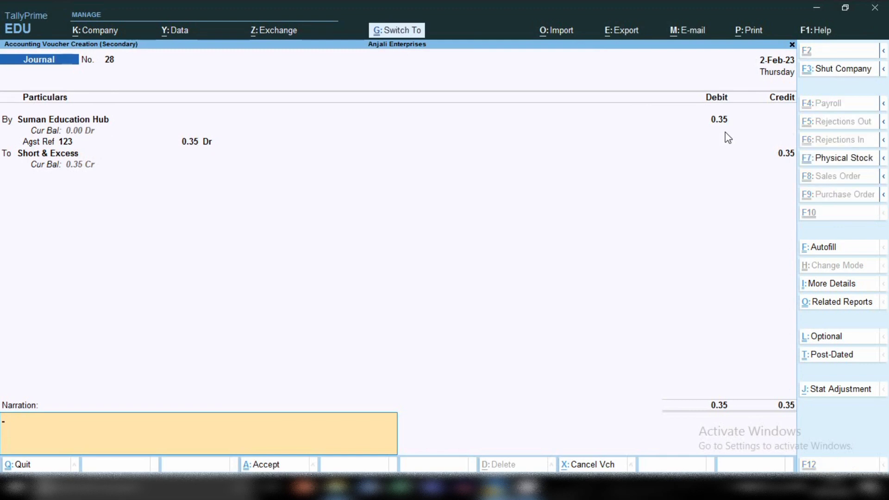
pyautogui.hotkey('ctrl', 'a')
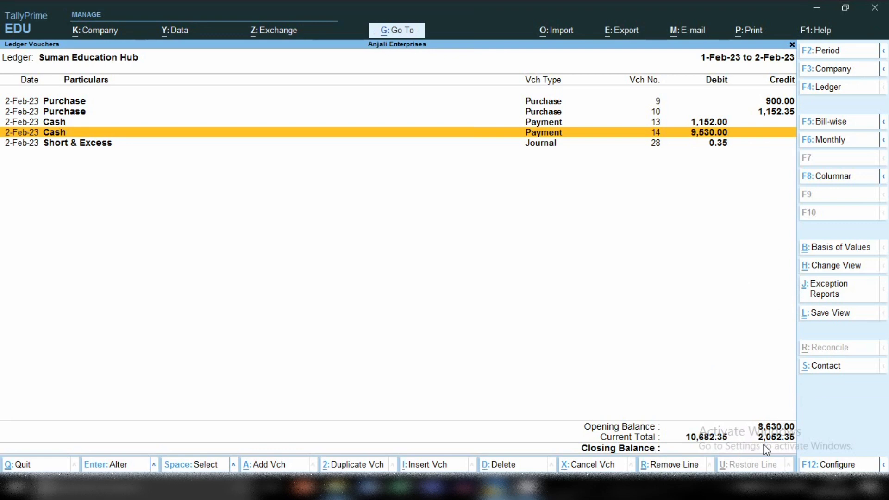
pyautogui.press('Down')
pyautogui.press('space')
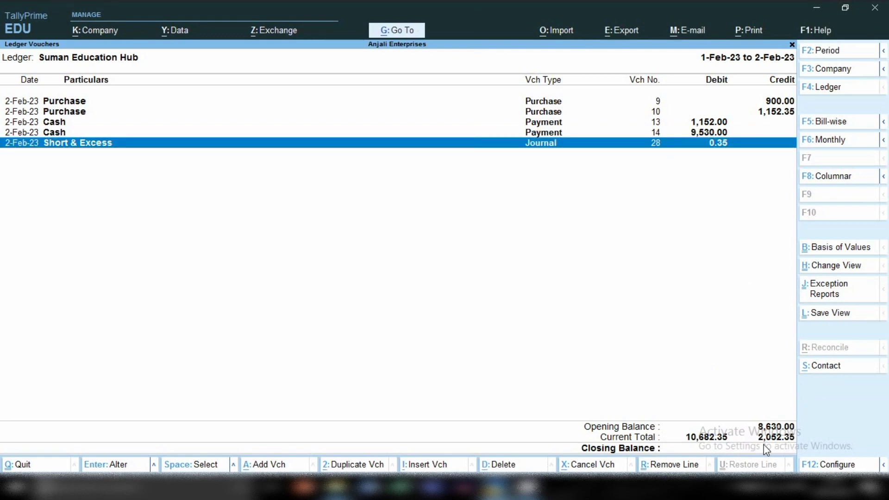